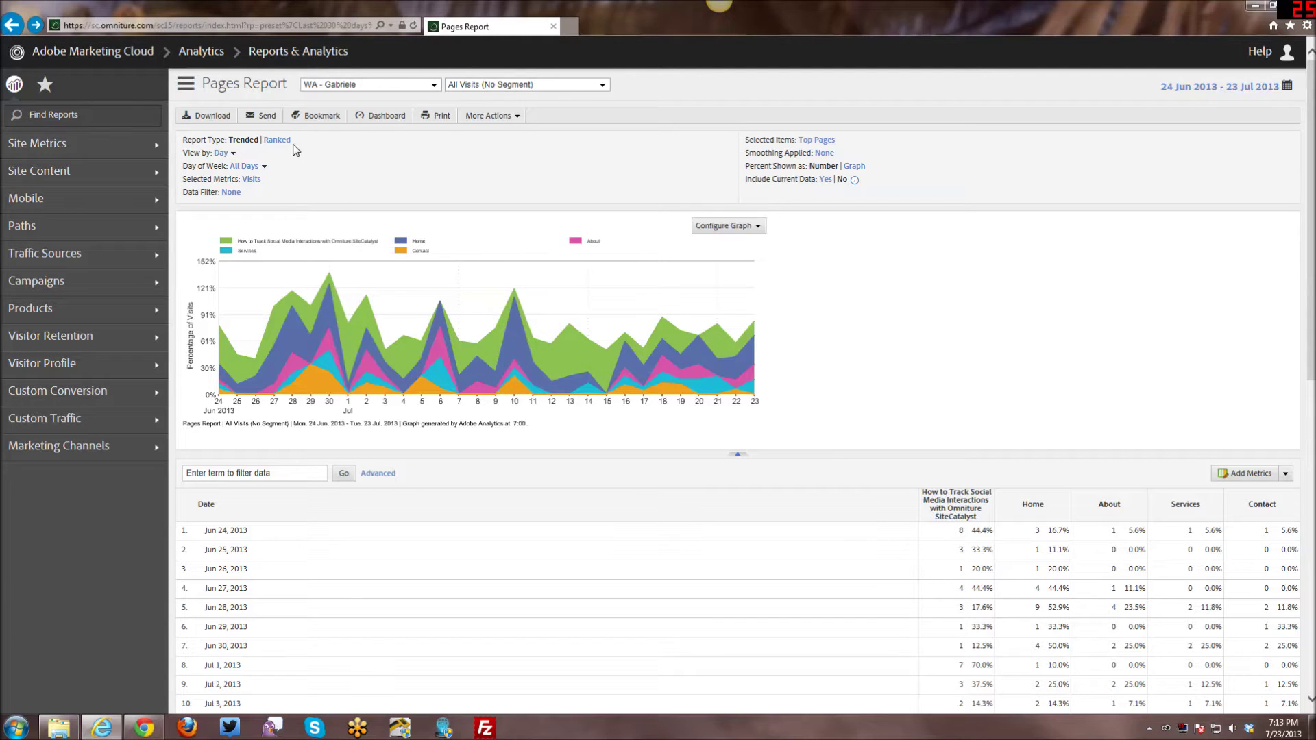
Step: Start a bookmark for the trended Pages report named 'Trended Page Bounces - Last 30 Days'
{"action": "left_click", "coordinate": [317, 118]}
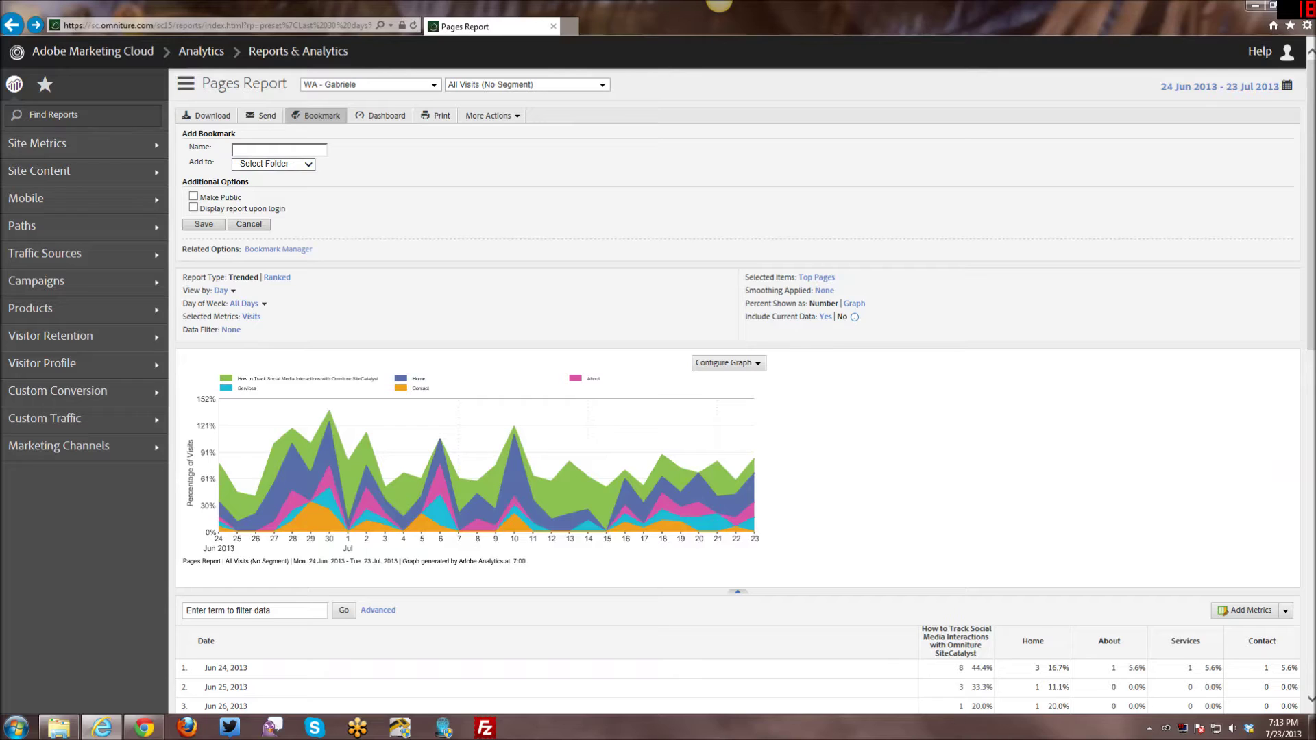
{"action": "type", "text": "T"}
{"action": "type", "text": "rended "}
{"action": "type", "text": "Page Bou"}
{"action": "type", "text": "nces - "}
{"action": "type", "text": "Last 30"}
{"action": "type", "text": " Days"}
{"action": "left_click", "coordinate": [258, 165]}
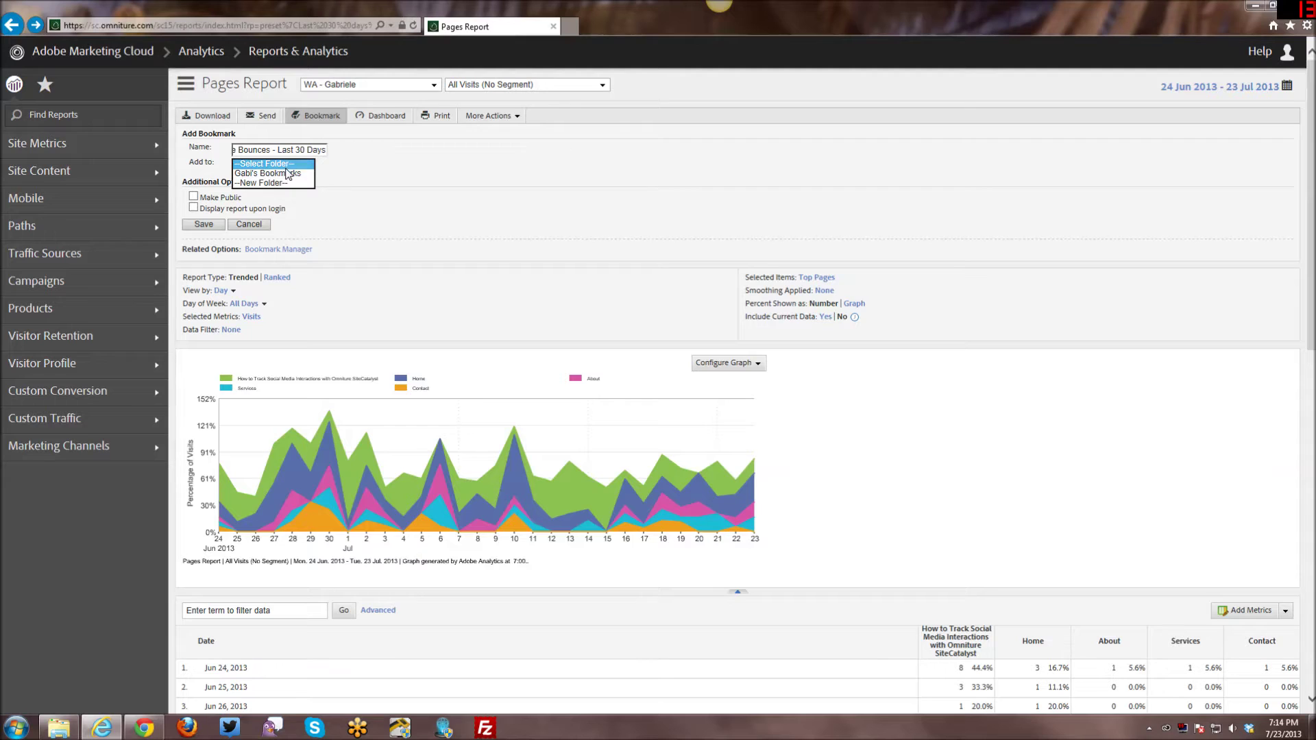
Step: Save the bookmark into a new folder named 'Trended Pages Reports'
{"action": "left_click", "coordinate": [264, 182]}
{"action": "left_click", "coordinate": [365, 164]}
{"action": "type", "text": "Trended Pages Reports"}
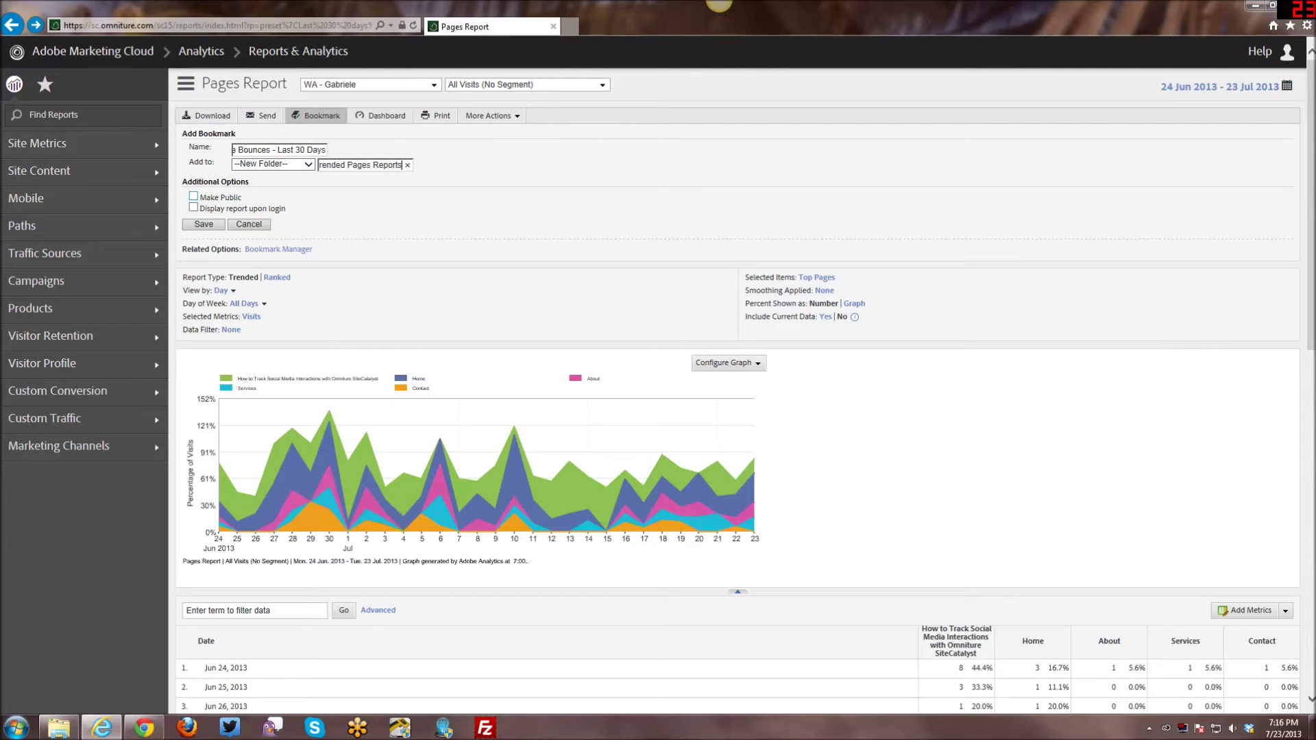
{"action": "left_click", "coordinate": [202, 225]}
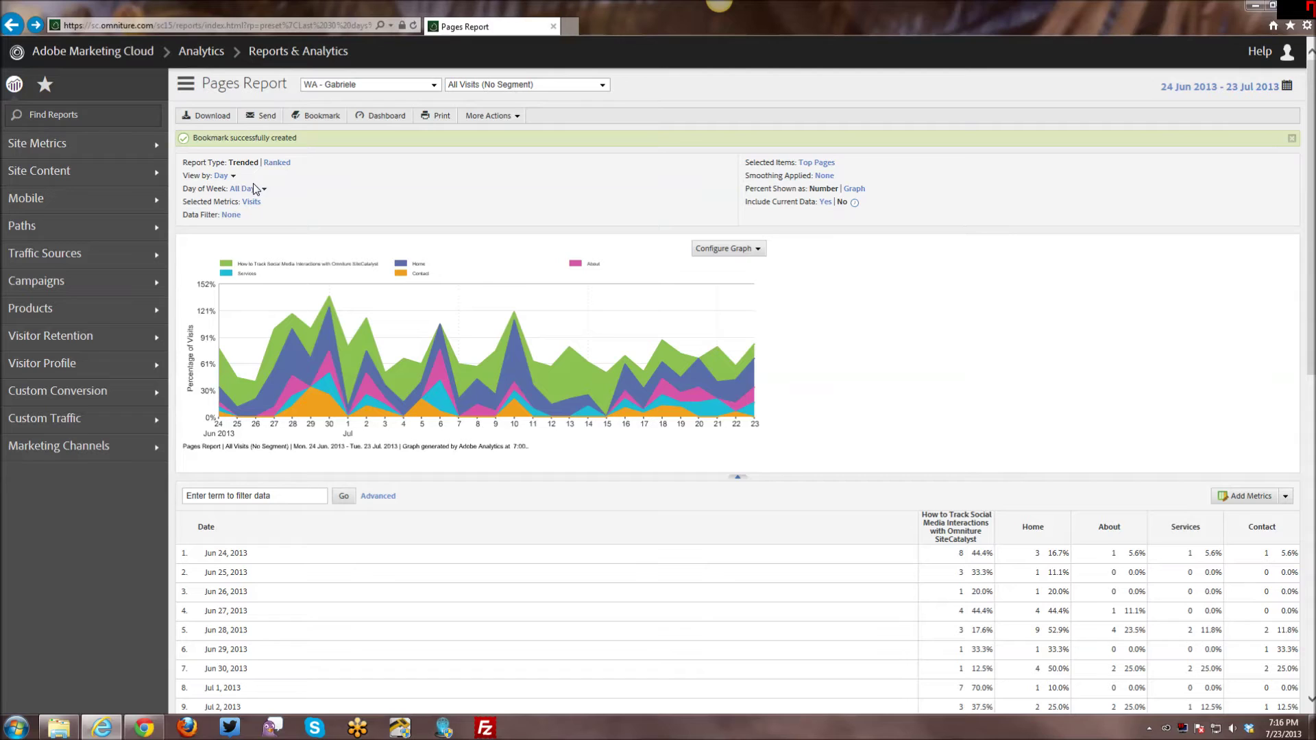
{"action": "left_click", "coordinate": [45, 87]}
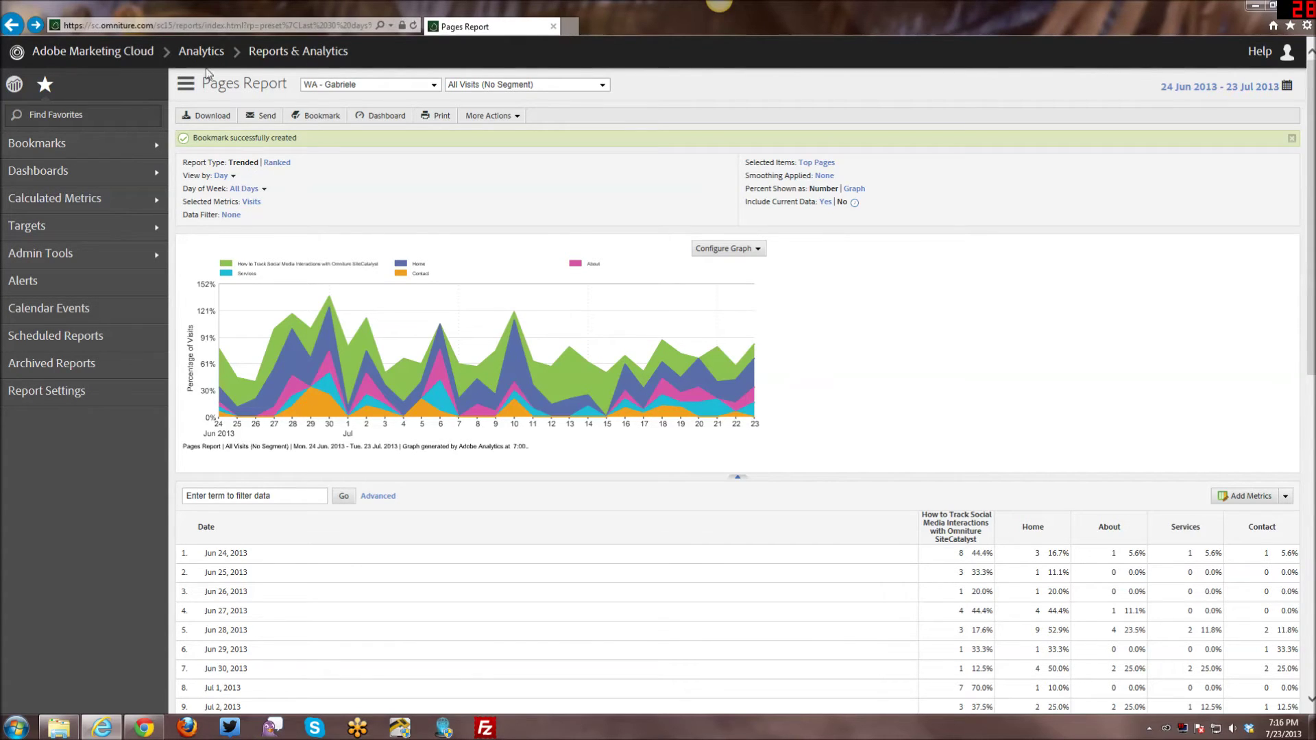
Step: Open Manage Bookmarks and expand the Trended Pages Reports folder under My Bookmarks
{"action": "left_click", "coordinate": [62, 147]}
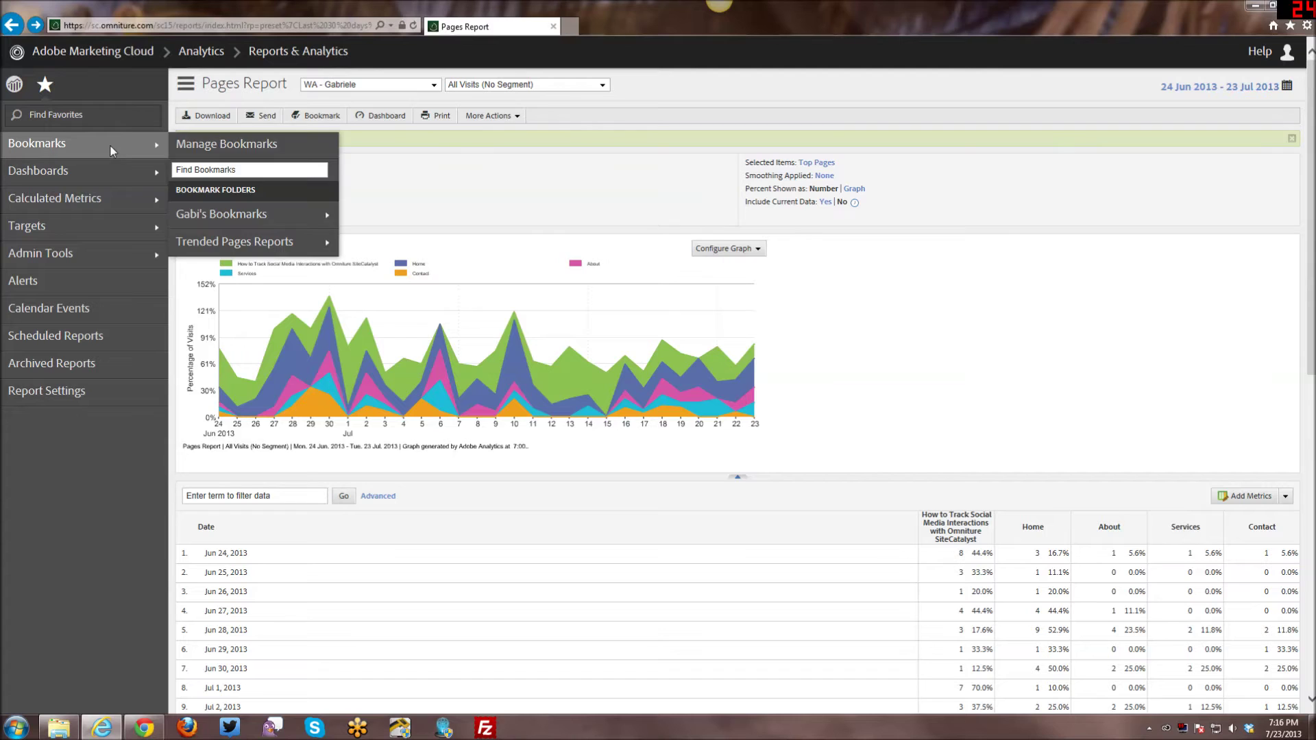
{"action": "left_click", "coordinate": [245, 149]}
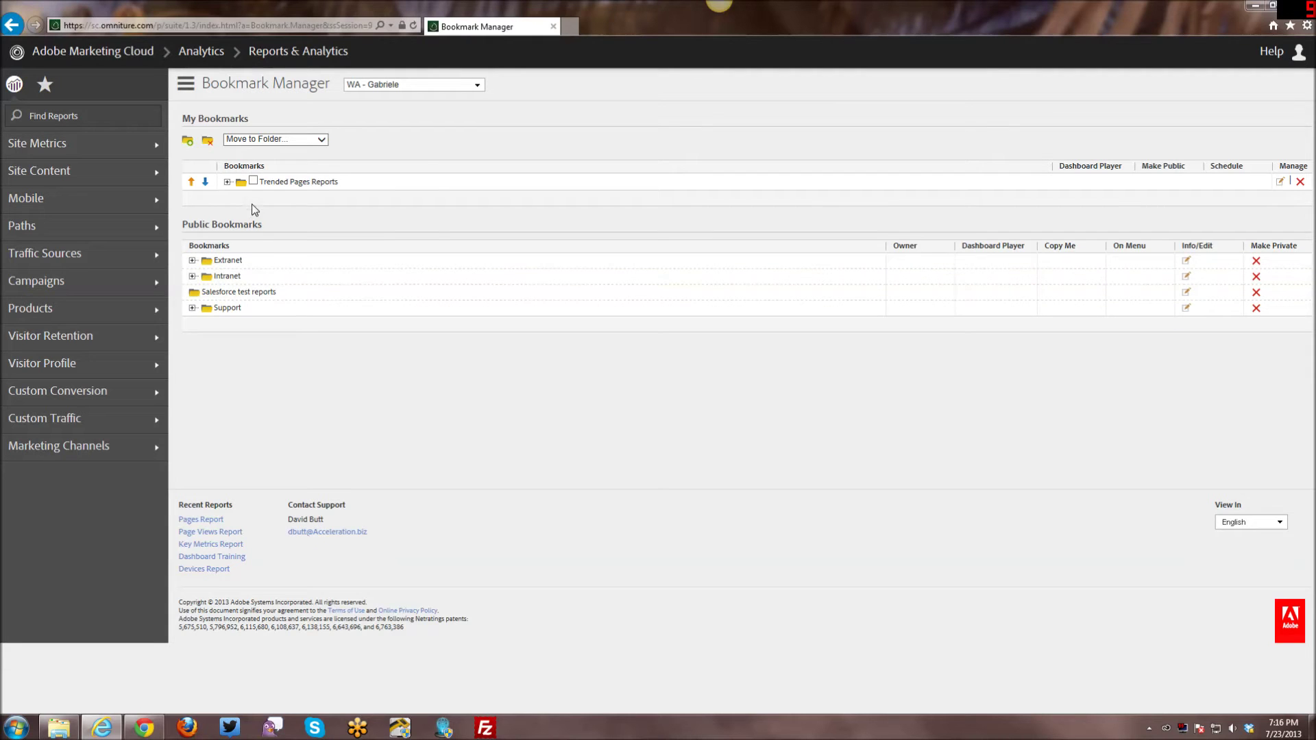
{"action": "left_click", "coordinate": [227, 182]}
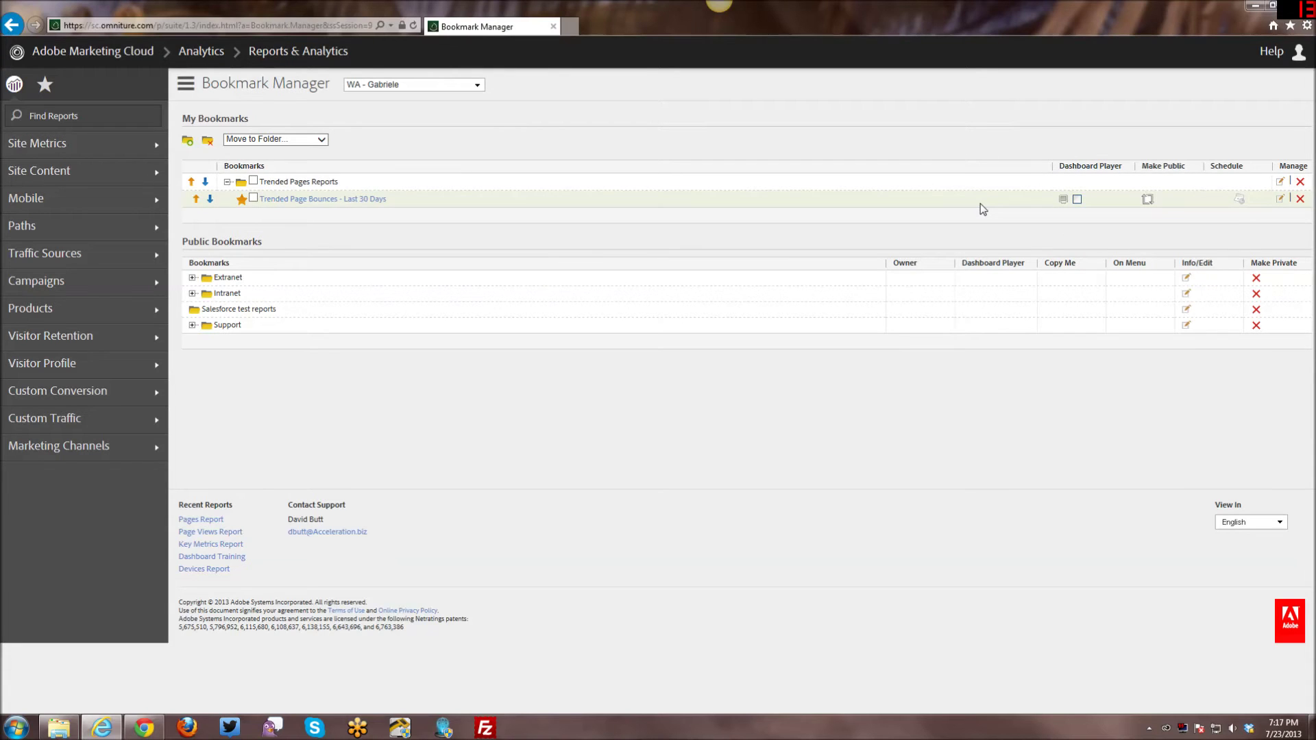
Step: Turn the bookmark's Dashboard Player option on, then off again, re-expanding the folder each time
{"action": "left_click", "coordinate": [1077, 199]}
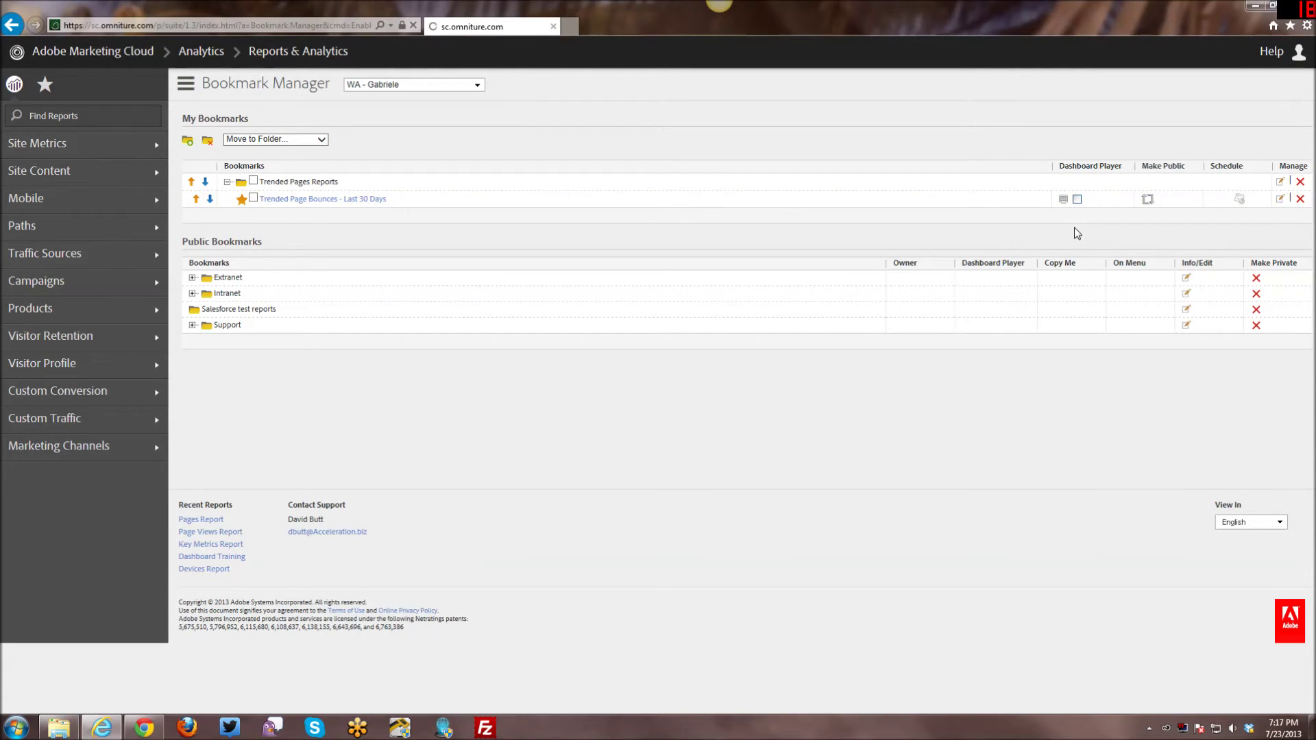
{"action": "left_click", "coordinate": [227, 182]}
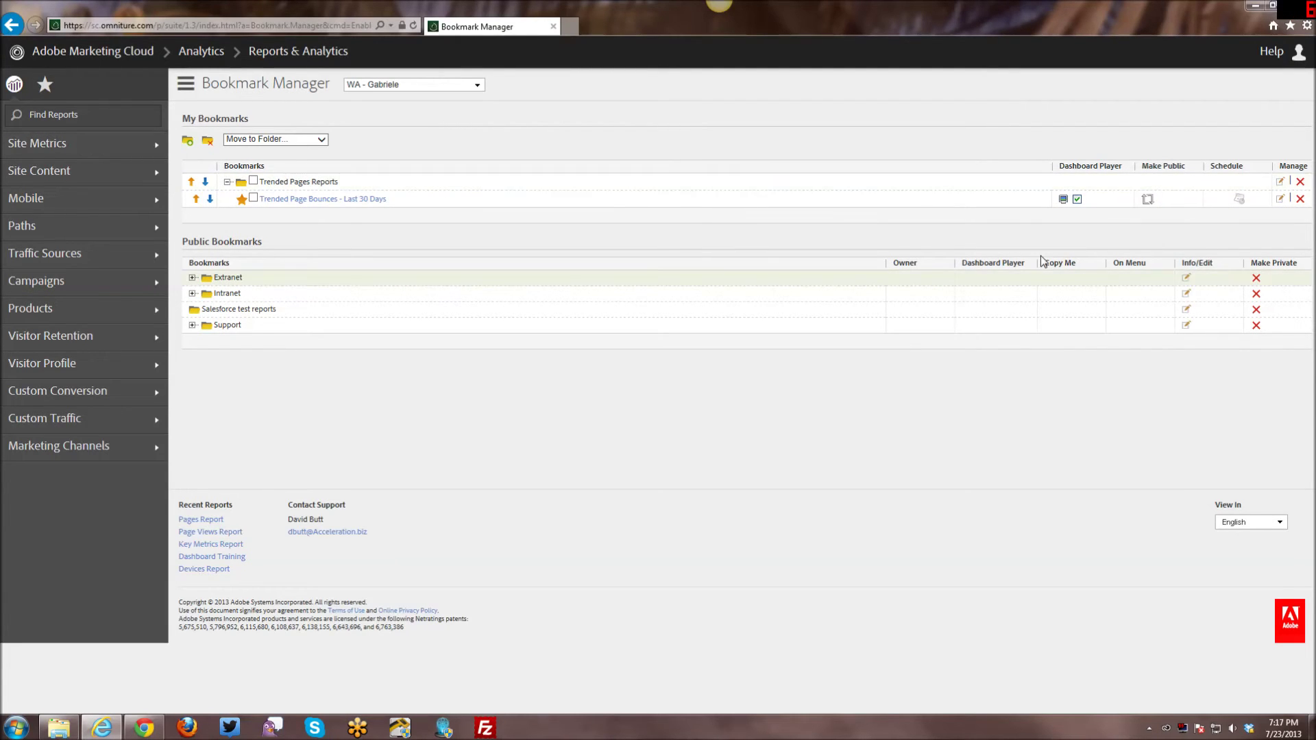
{"action": "left_click", "coordinate": [1076, 204]}
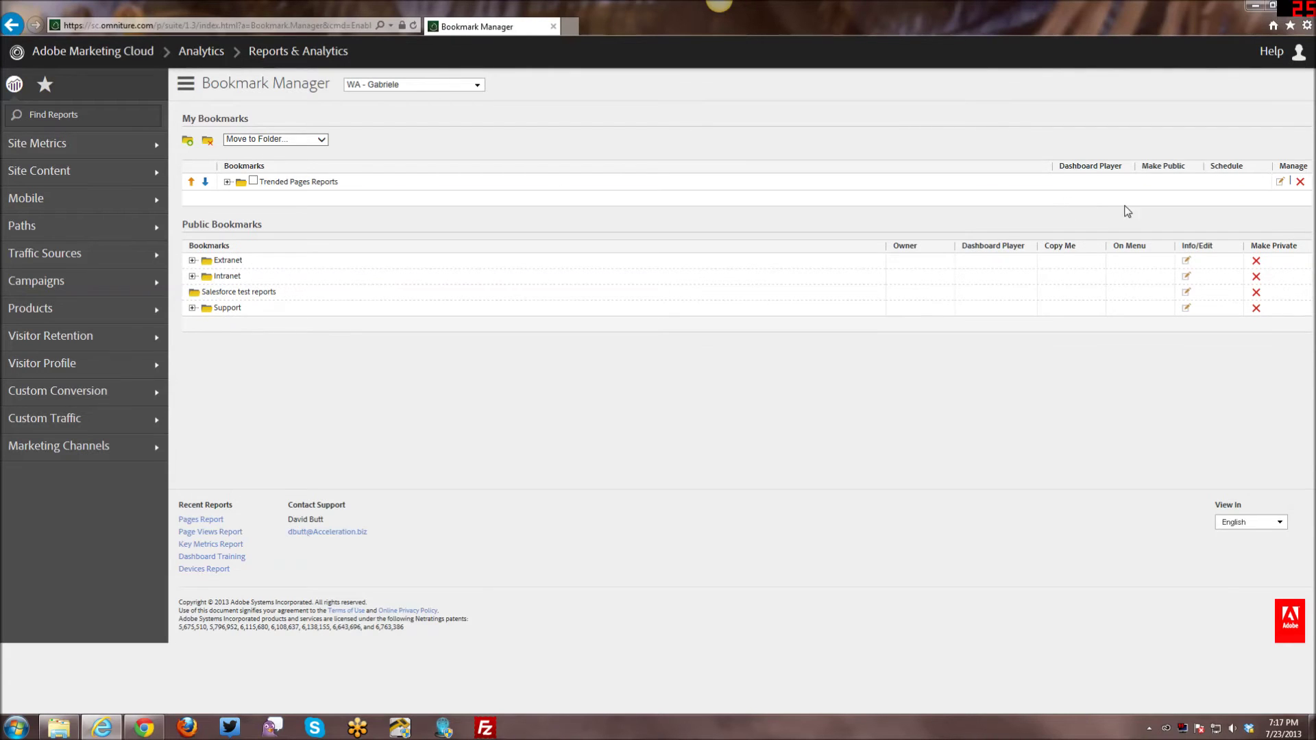
{"action": "left_click", "coordinate": [228, 183]}
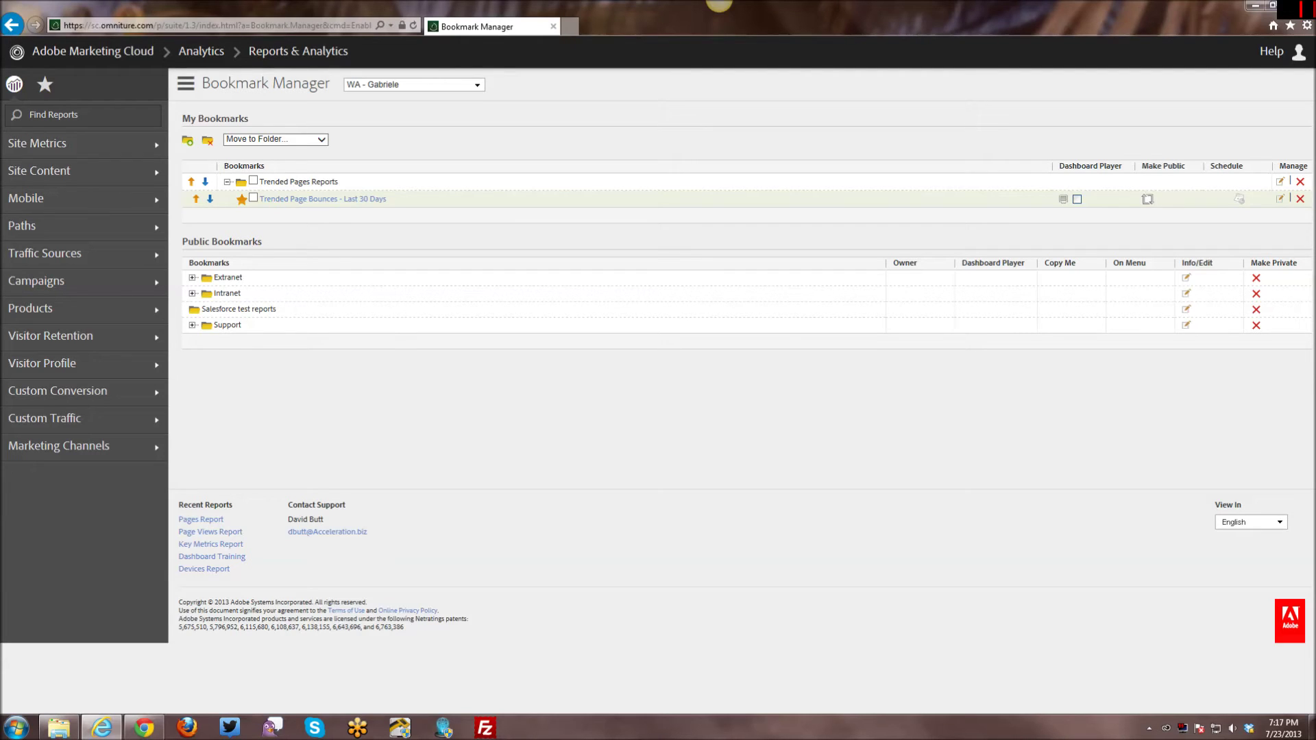
{"action": "left_click", "coordinate": [1244, 200]}
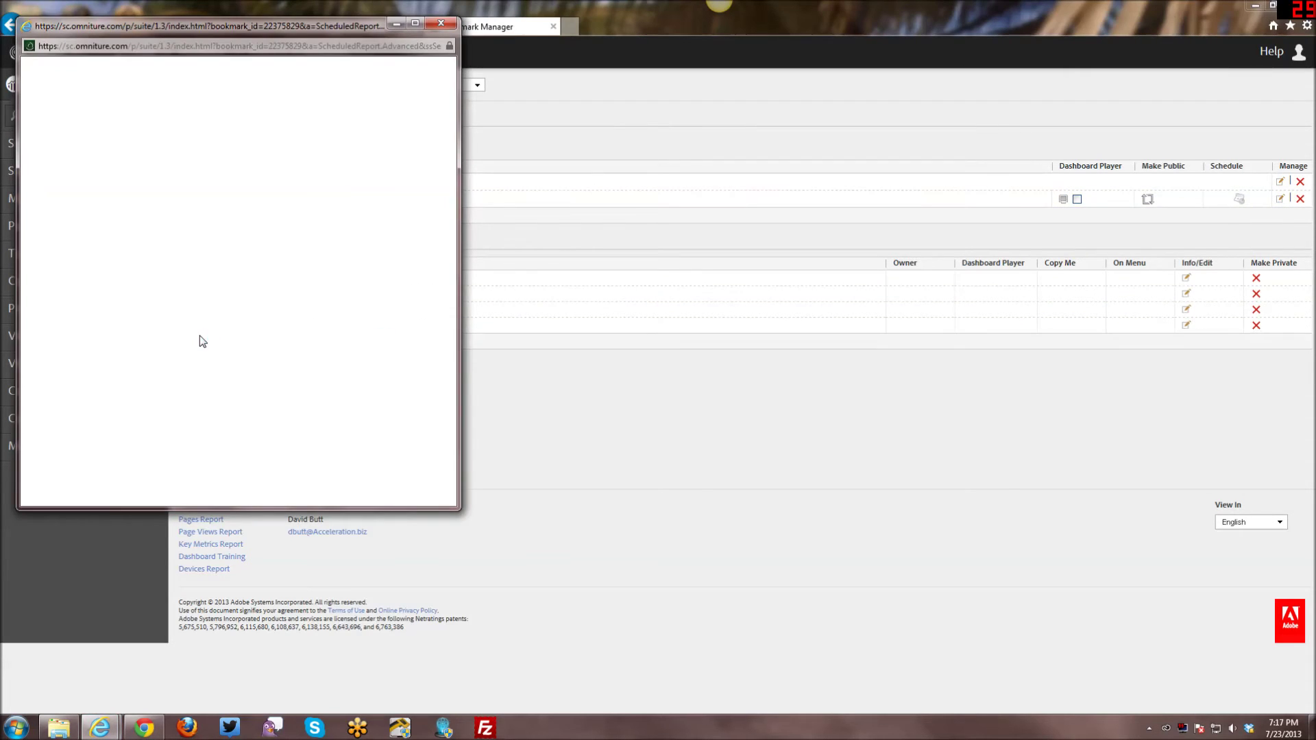
{"action": "scroll", "coordinate": [413, 416], "scroll_direction": "down", "scroll_amount": 3}
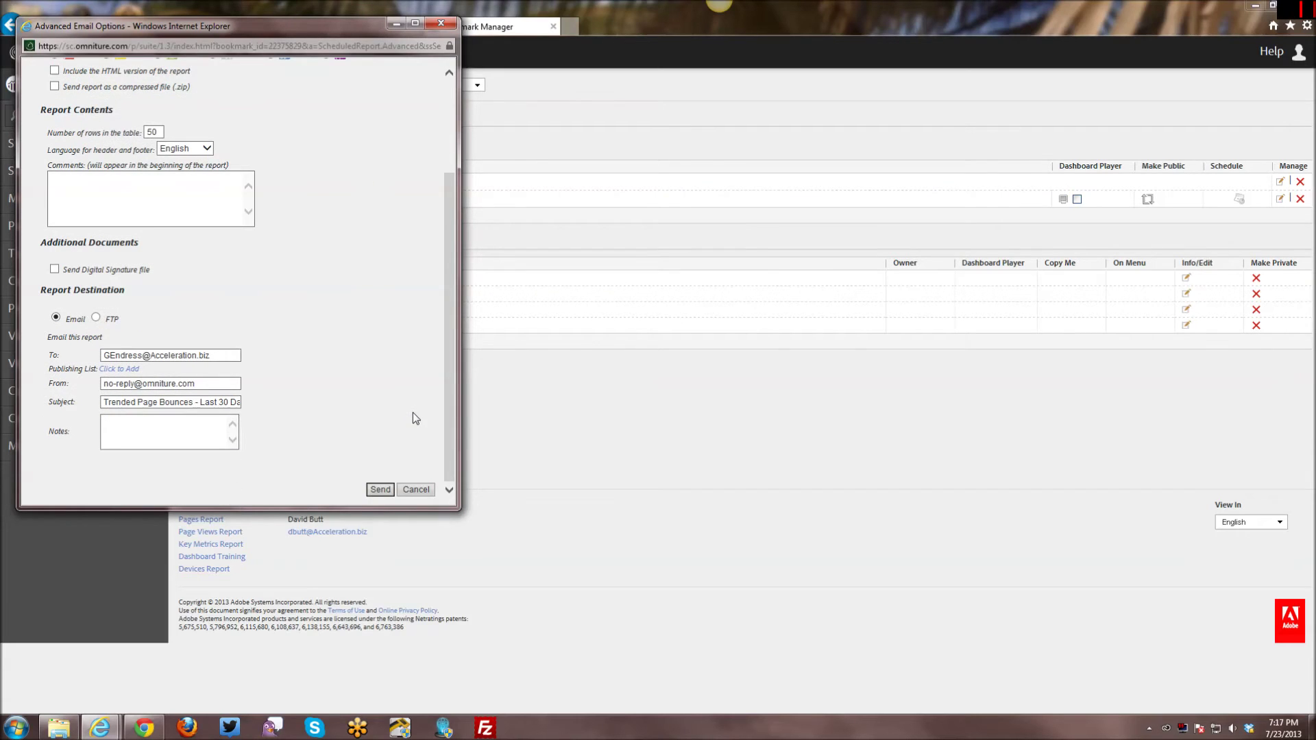
{"action": "scroll", "coordinate": [413, 418], "scroll_direction": "up", "scroll_amount": 3}
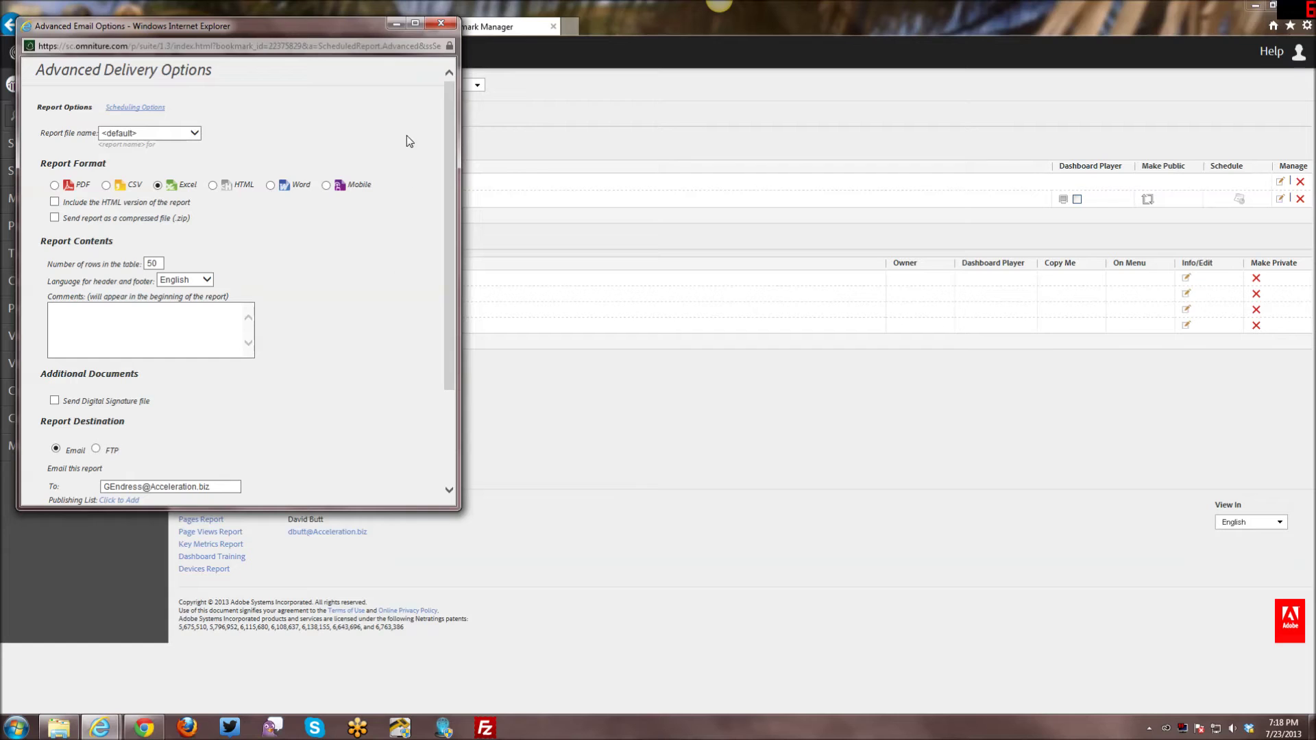
{"action": "left_click", "coordinate": [440, 26]}
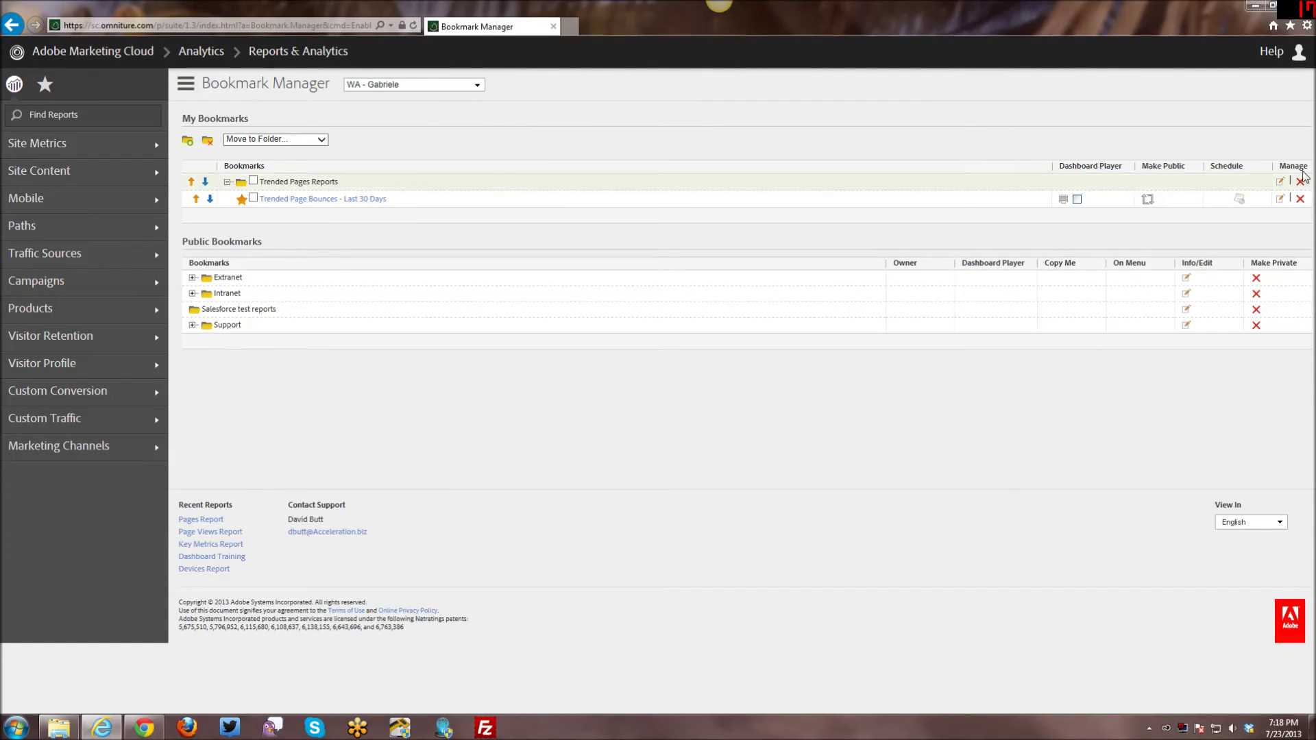
{"action": "left_click", "coordinate": [1280, 200]}
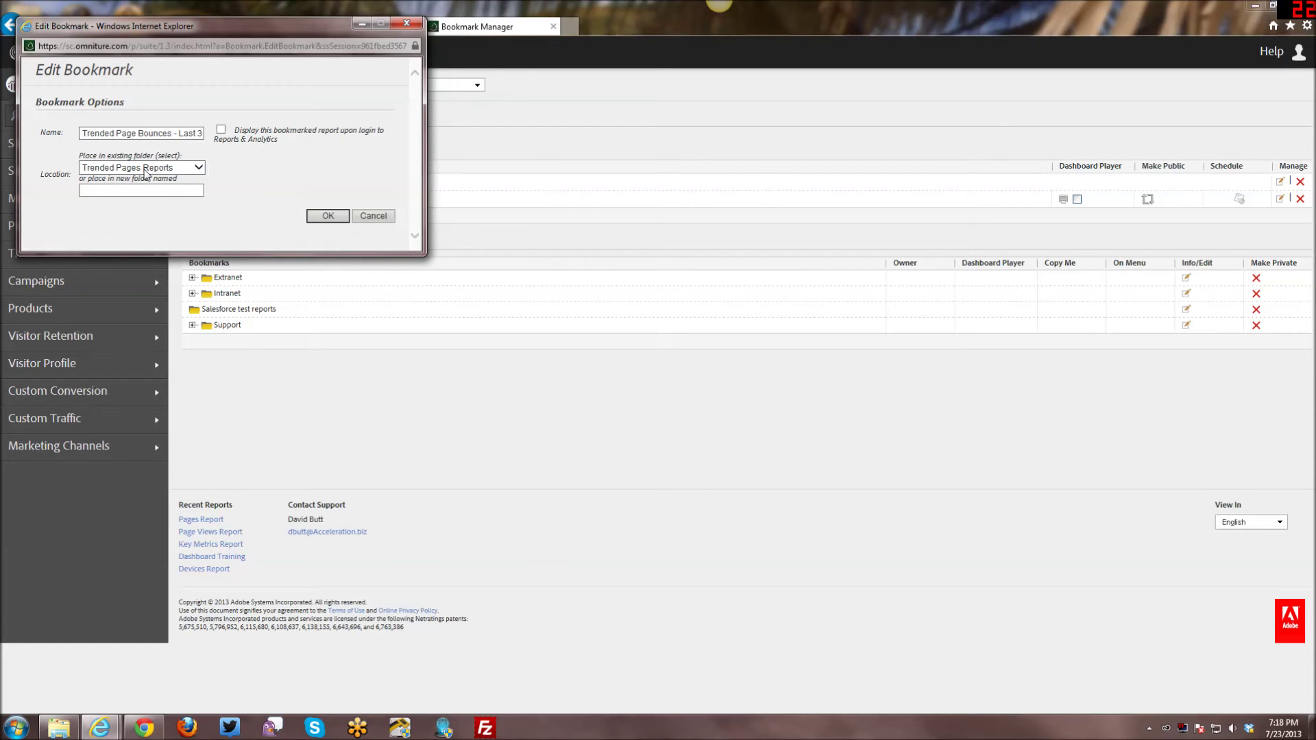
{"action": "left_click", "coordinate": [115, 136]}
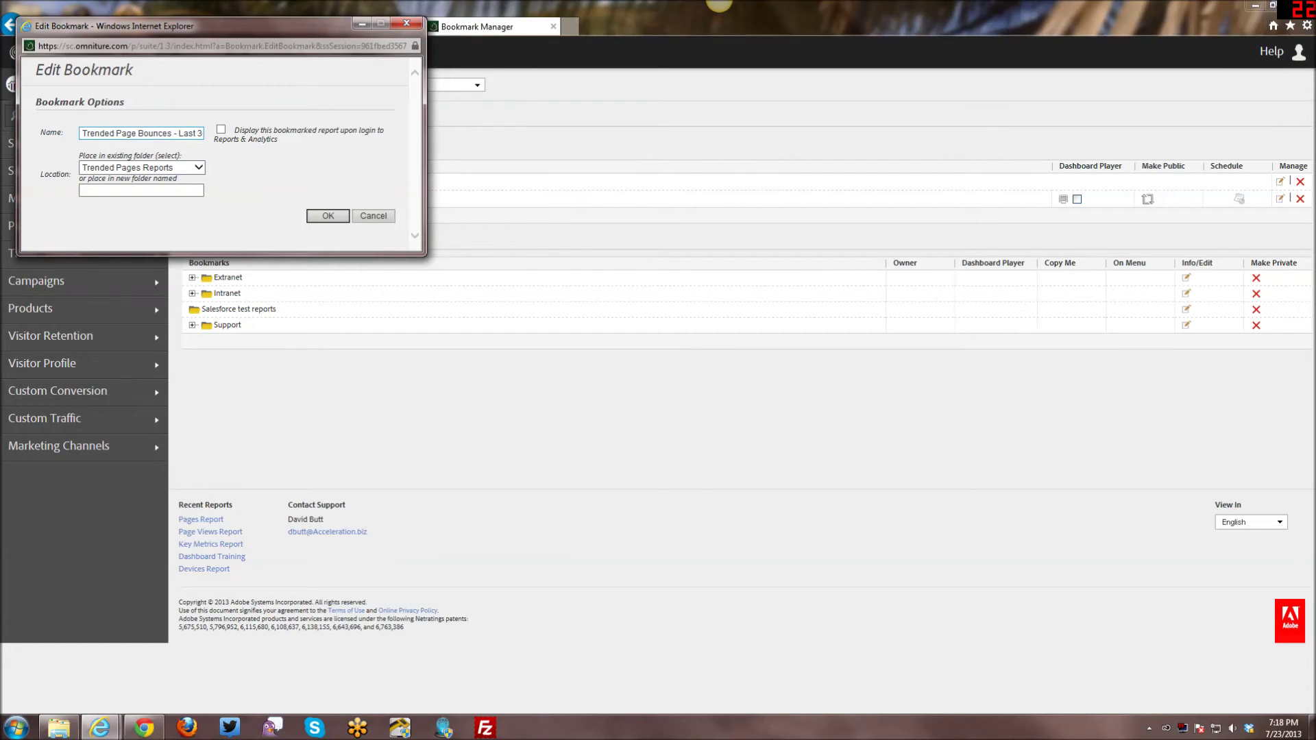
{"action": "left_click", "coordinate": [197, 170]}
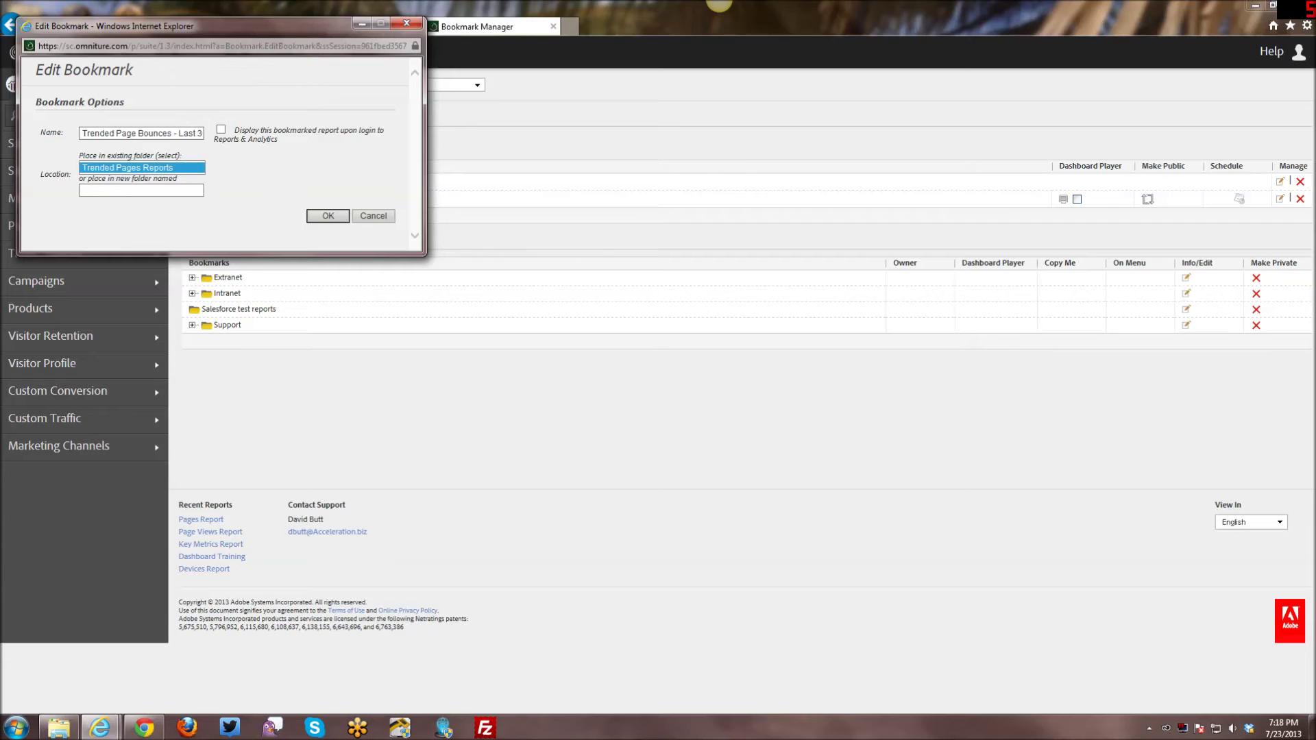
{"action": "left_click", "coordinate": [163, 180]}
{"action": "left_click", "coordinate": [328, 216]}
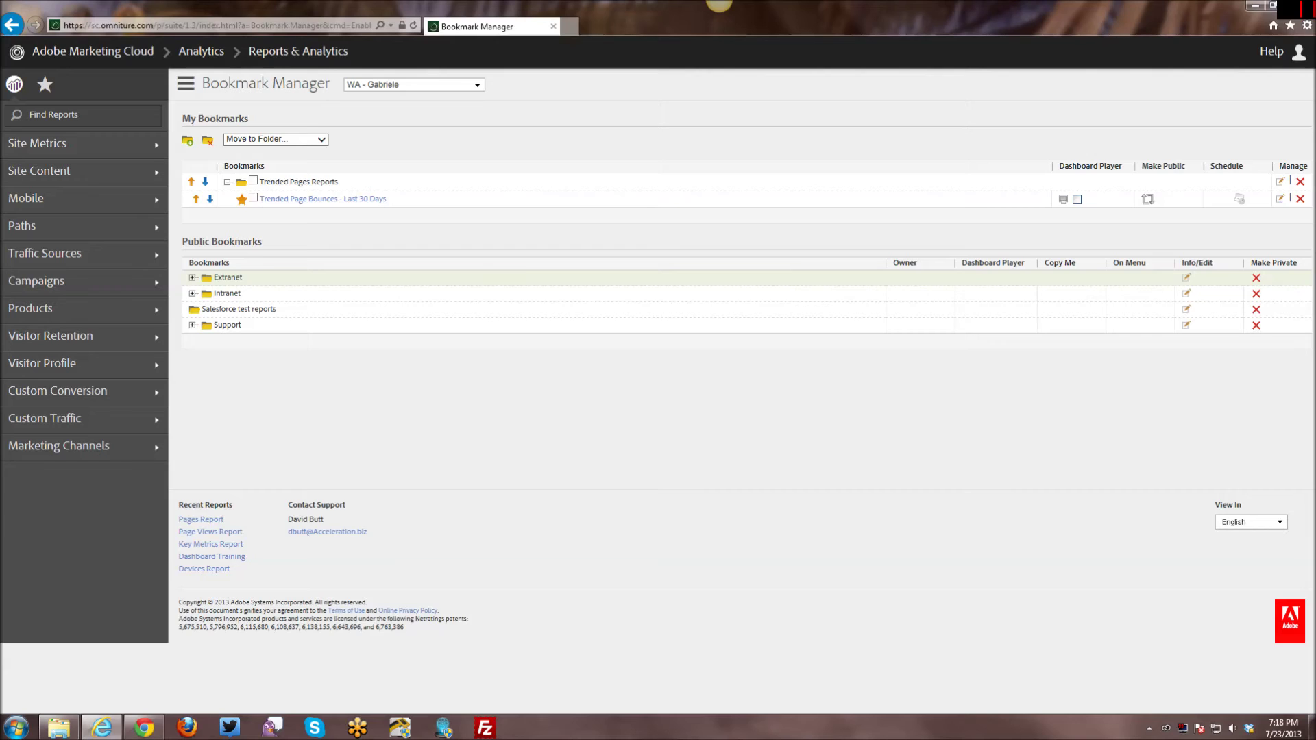
Step: Expand the Extranet folder under Public Bookmarks to list its shared bookmarks
{"action": "left_click", "coordinate": [193, 277]}
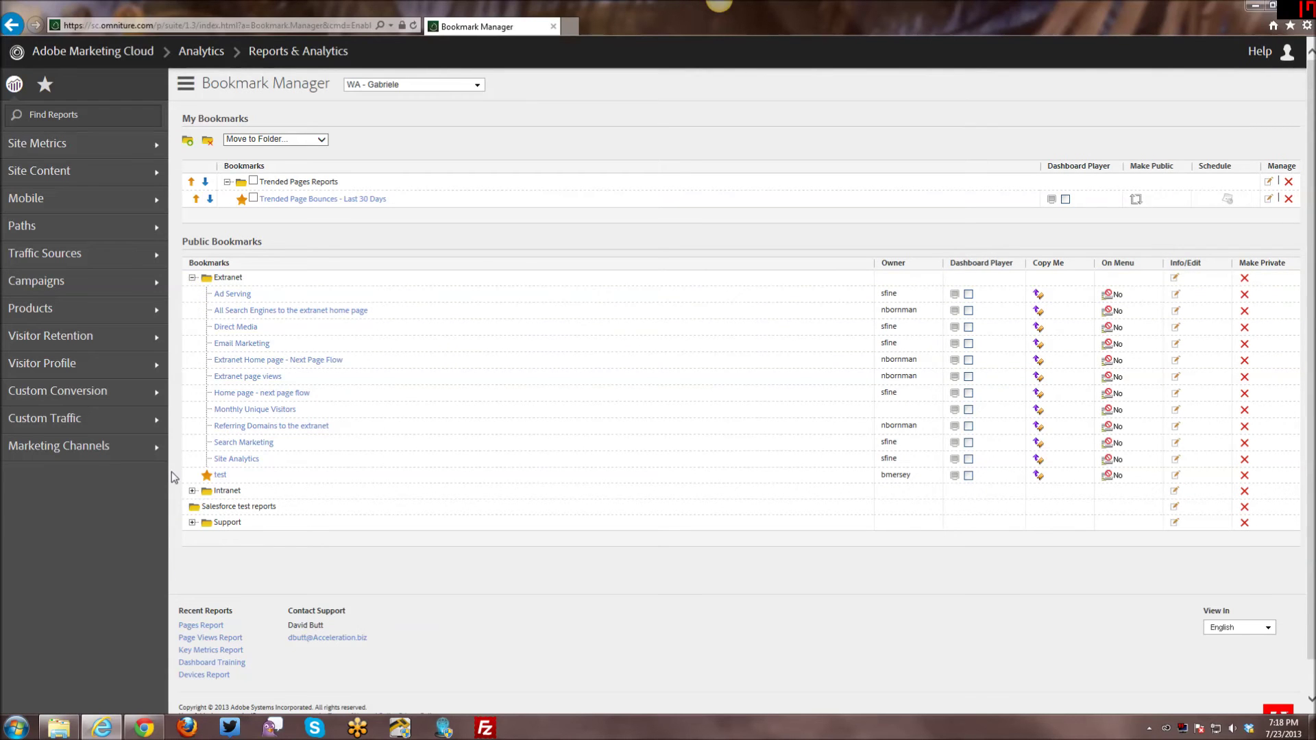